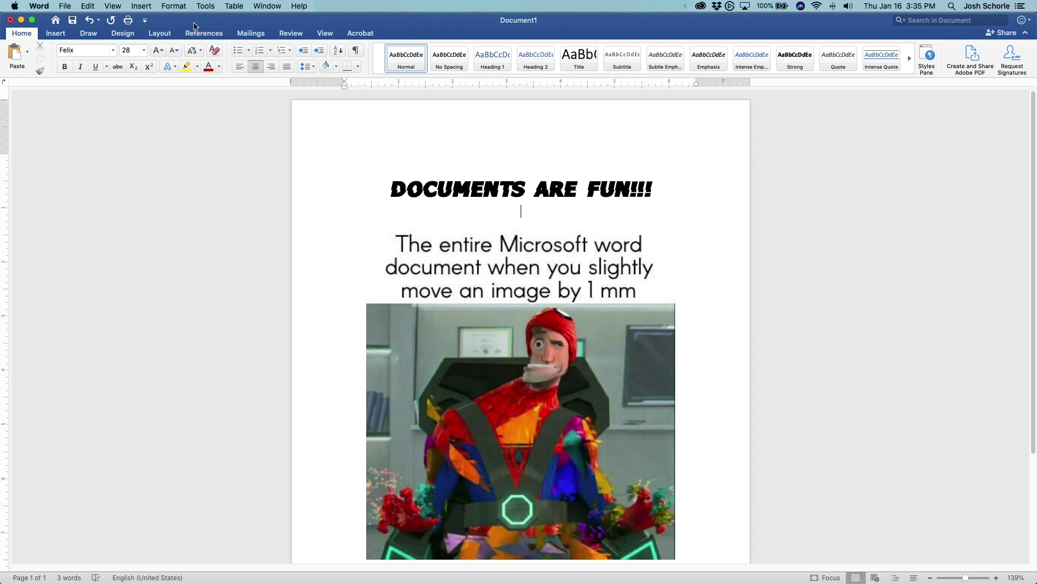
Step: Switch from Word to Chrome and look over the classic Facebook page, the new Facebook layout and the Messenger site
{"action": "left_click", "coordinate": [20, 20]}
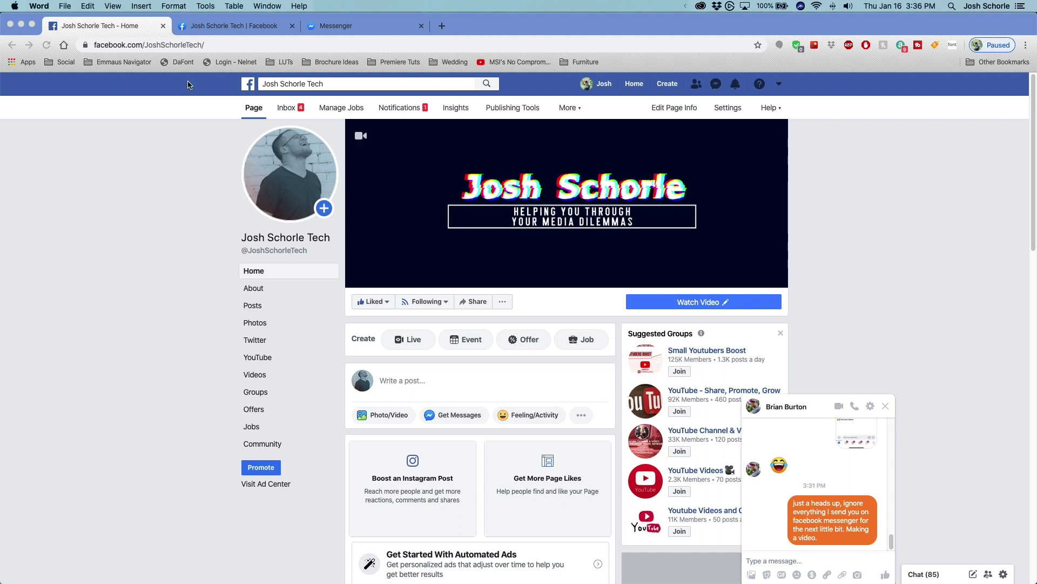
{"action": "left_click", "coordinate": [239, 27]}
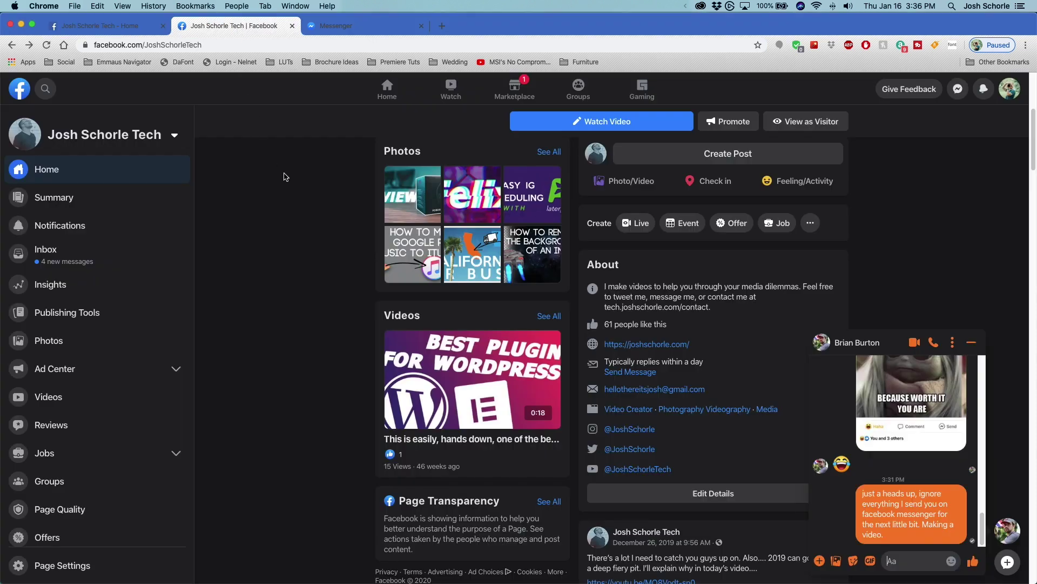
{"action": "left_click", "coordinate": [324, 27]}
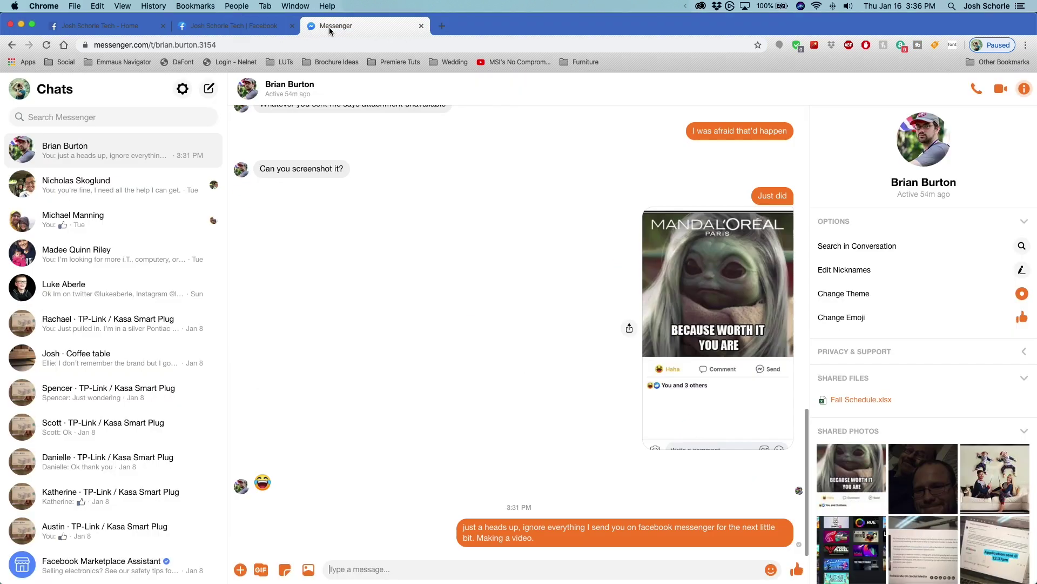
Step: On the classic Facebook page, attach Dumb_Doc_4_Vid.pdf from the Documents folder to the open chat and send it
{"action": "left_click", "coordinate": [86, 27]}
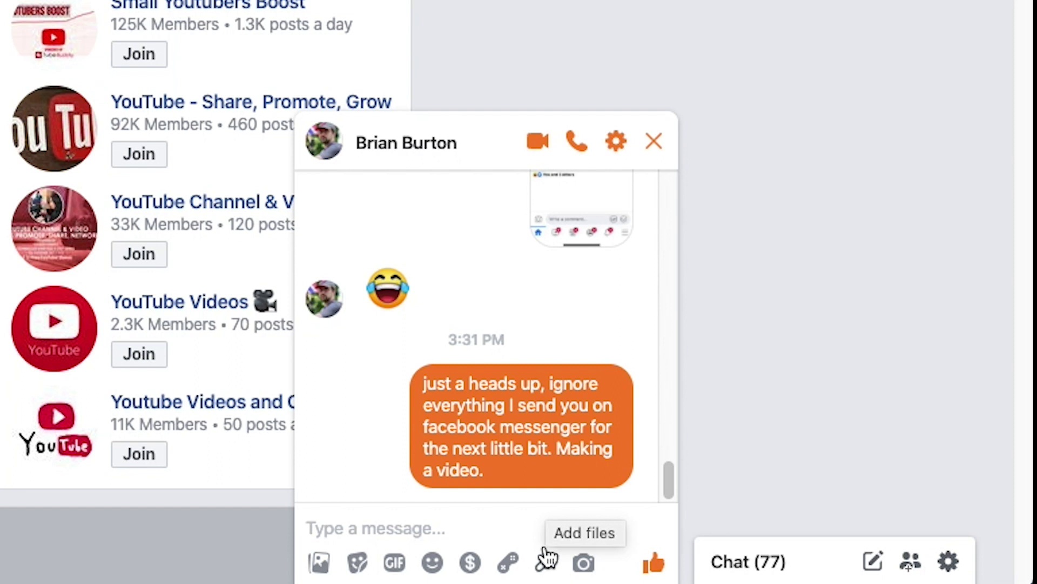
{"action": "left_click", "coordinate": [548, 565]}
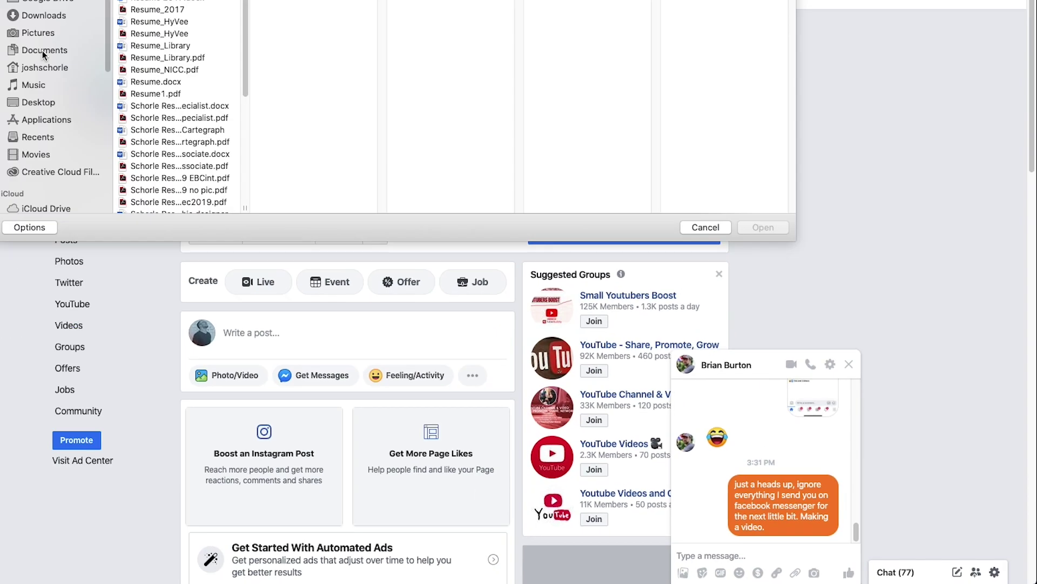
{"action": "left_click", "coordinate": [233, 152]}
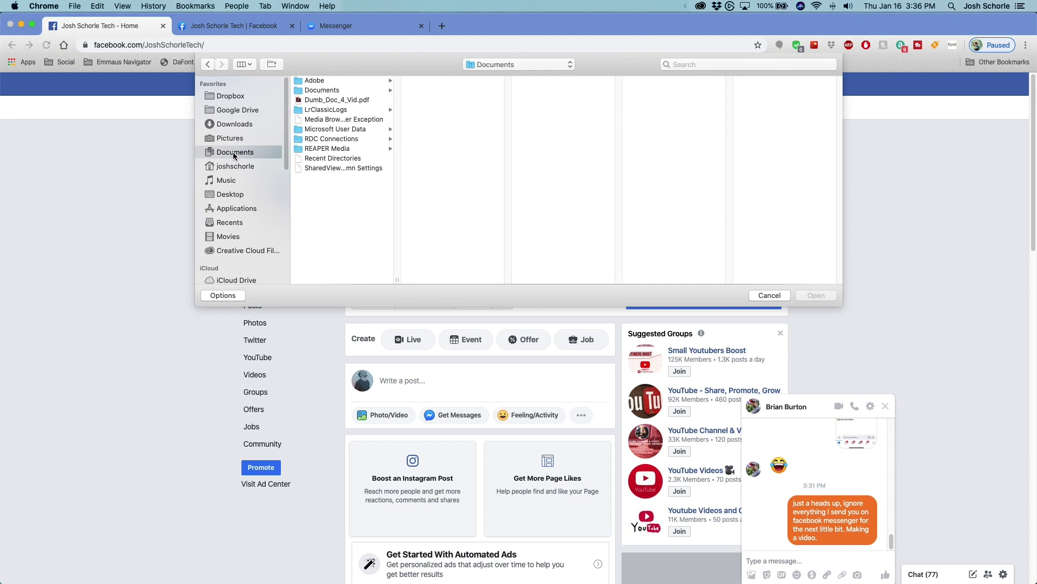
{"action": "left_click", "coordinate": [322, 99]}
{"action": "left_click", "coordinate": [816, 295]}
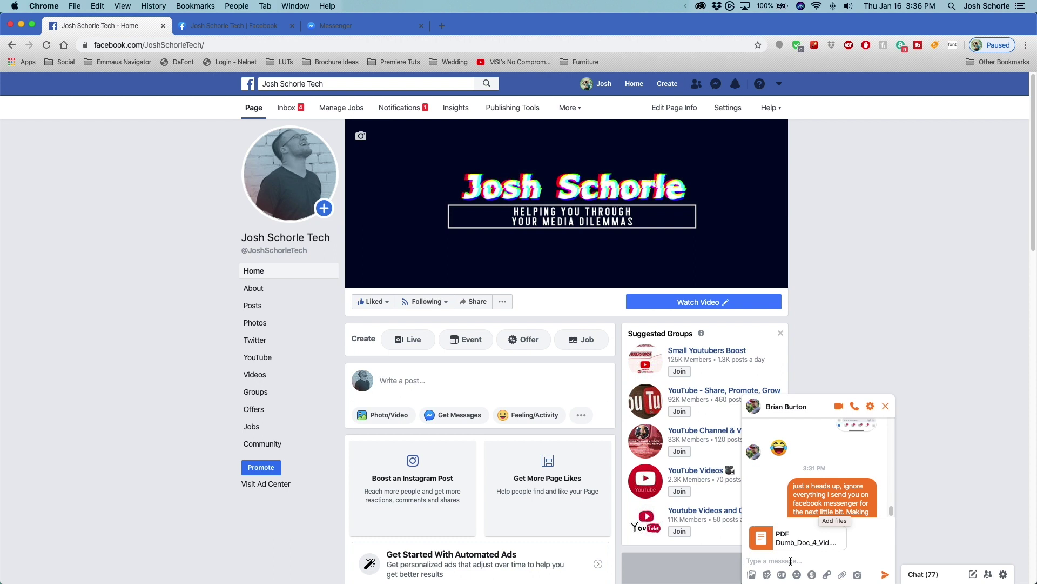
{"action": "key", "text": "Return"}
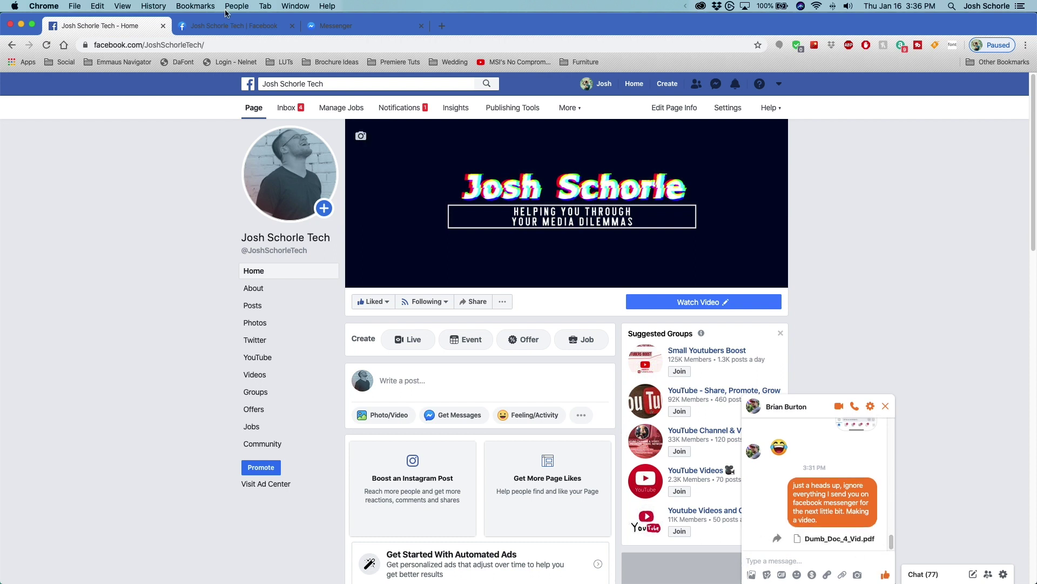
Step: Send Dumb_Doc_4_Vid.pdf from the Documents folder as a file attachment in the new Facebook layout's chat
{"action": "left_click", "coordinate": [232, 26]}
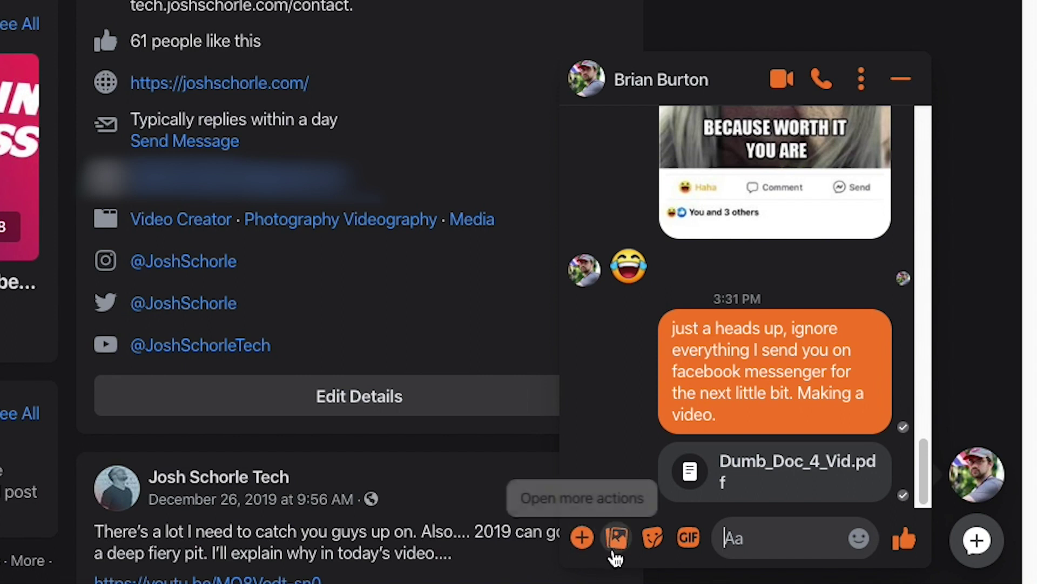
{"action": "left_click", "coordinate": [583, 544]}
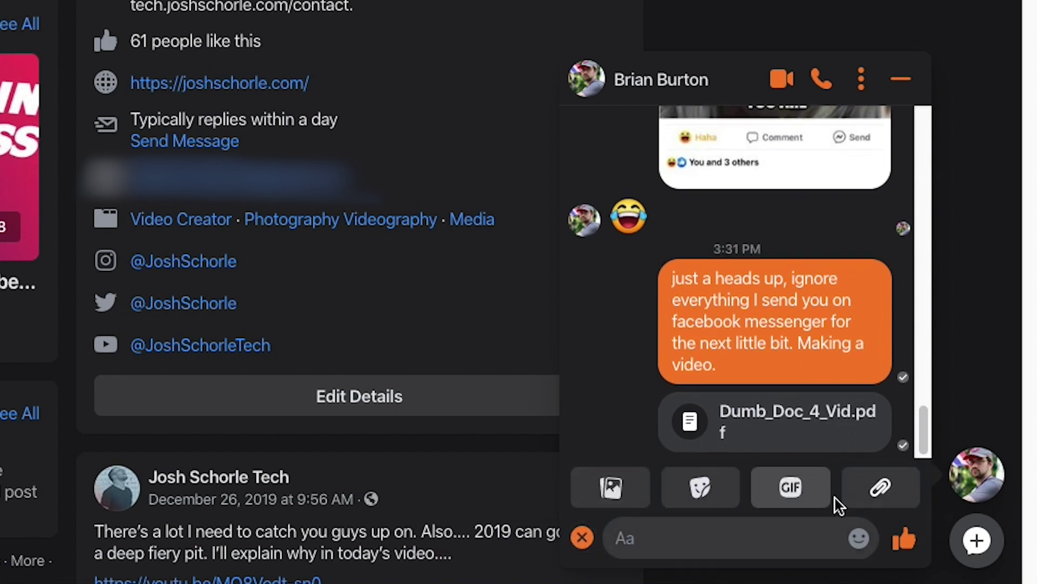
{"action": "left_click", "coordinate": [883, 501]}
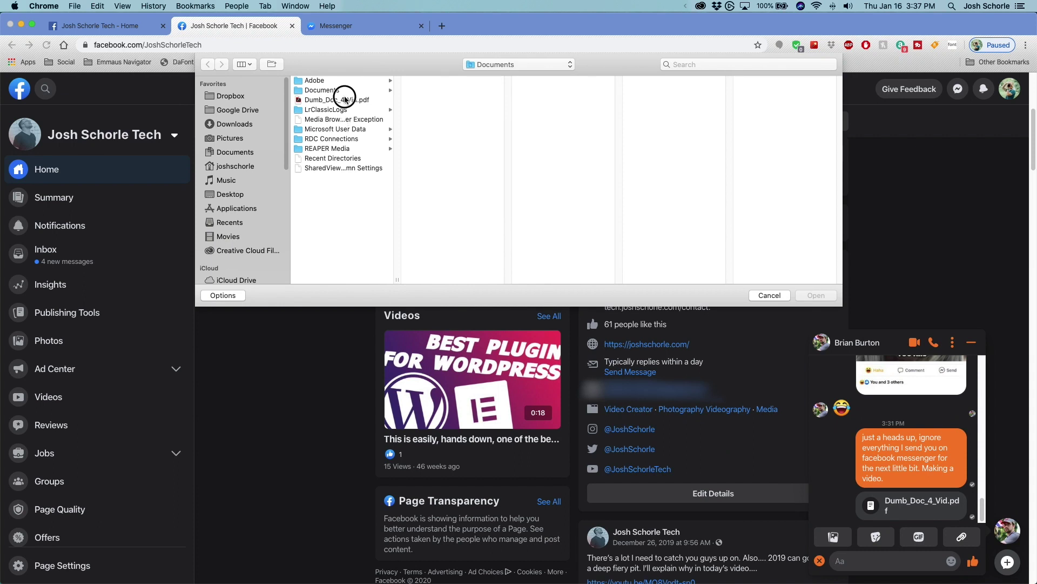
{"action": "left_click", "coordinate": [344, 100]}
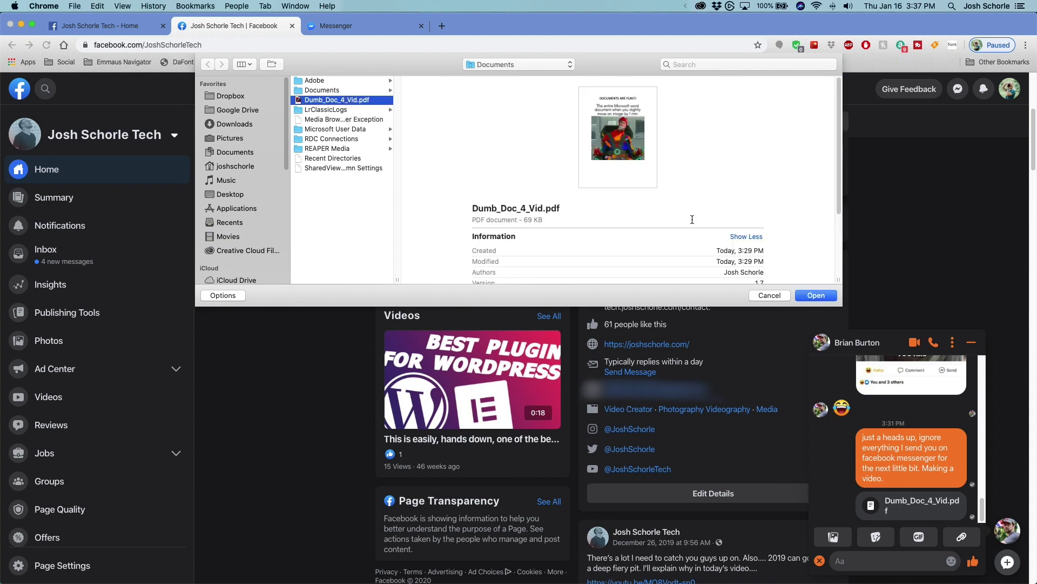
{"action": "left_click", "coordinate": [816, 296]}
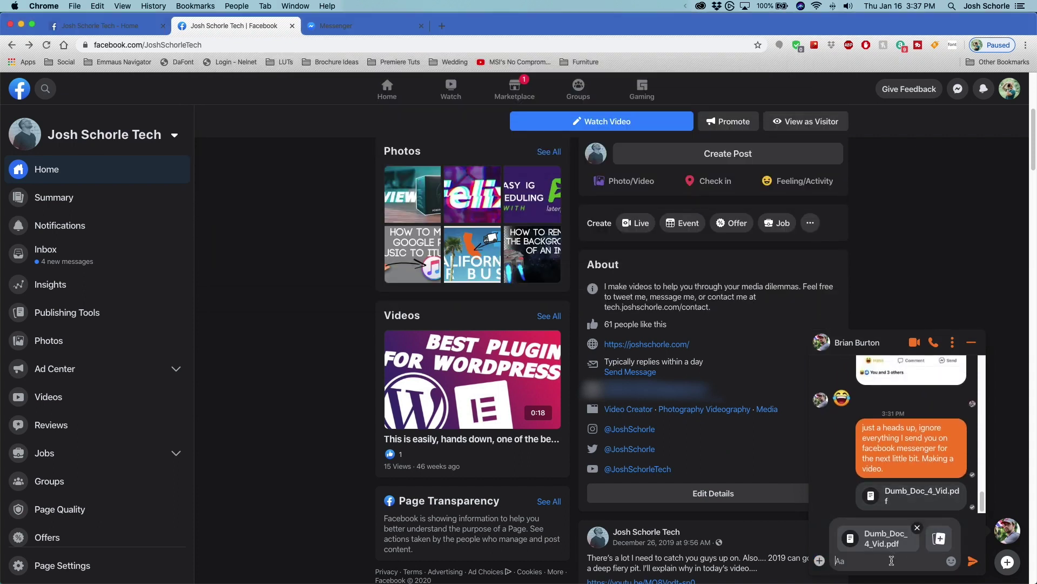
{"action": "key", "text": "Return"}
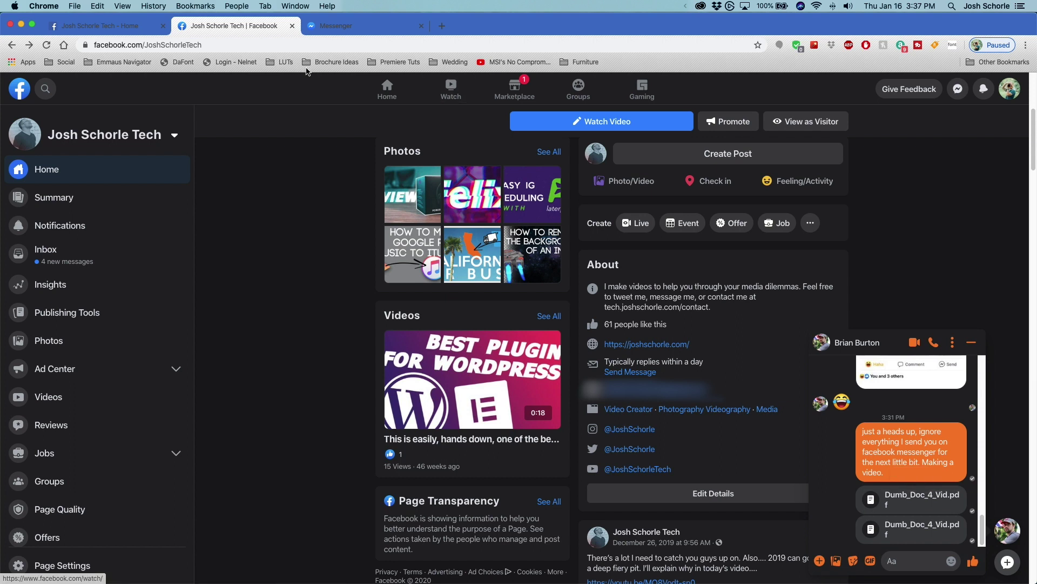
Step: On the Messenger site, attach Dumb_Doc_4_Vid.pdf to the open conversation and send it with the message "some text..."
{"action": "left_click", "coordinate": [335, 27]}
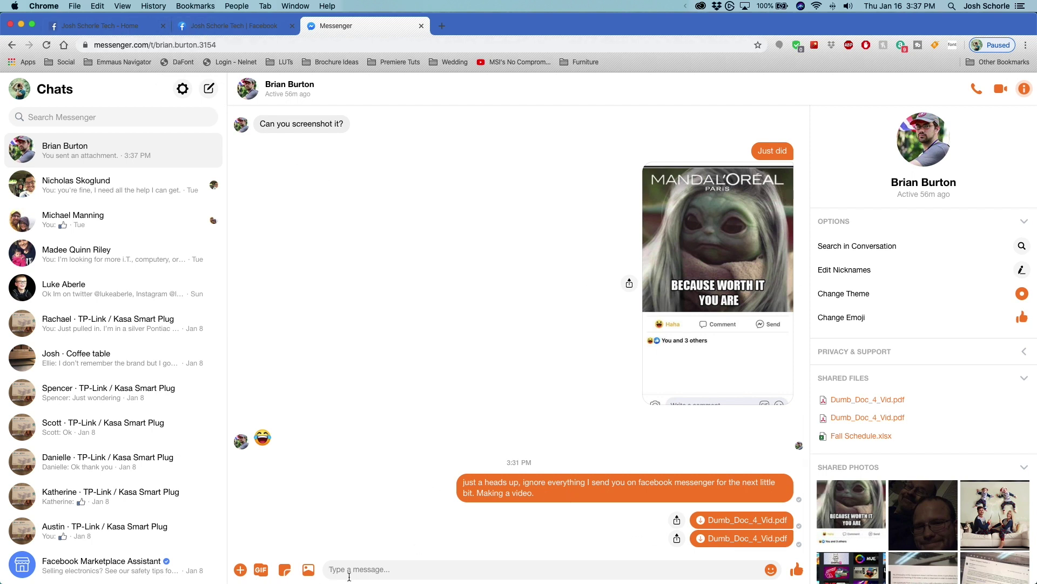
{"action": "left_click", "coordinate": [404, 570]}
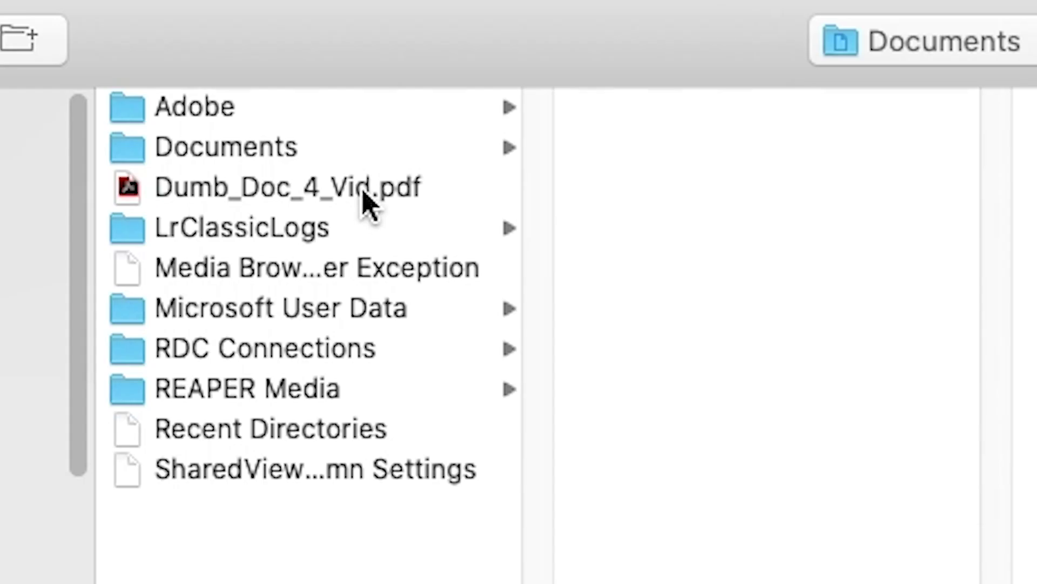
{"action": "left_click", "coordinate": [354, 101]}
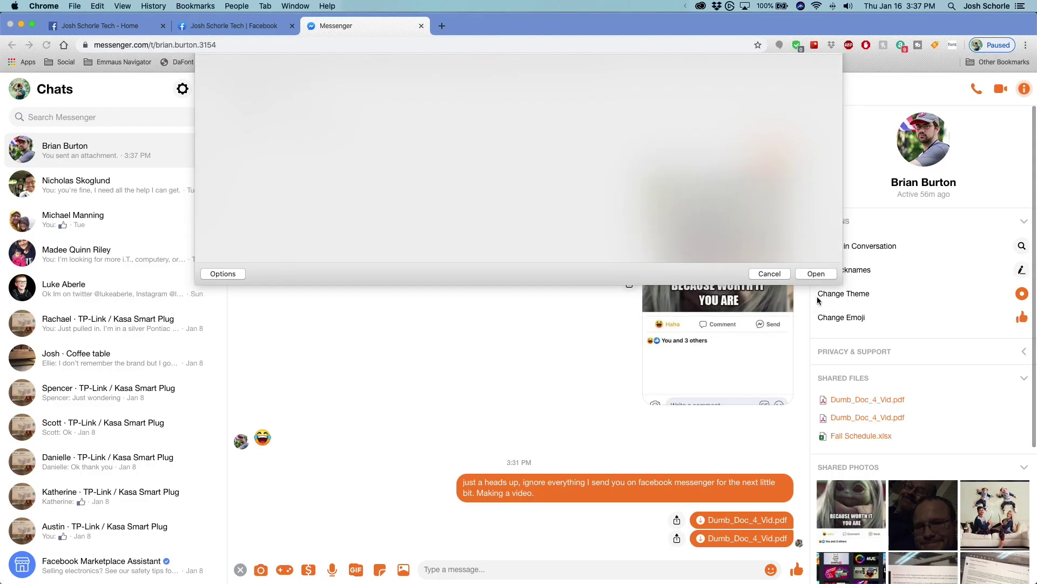
{"action": "key", "text": "Return"}
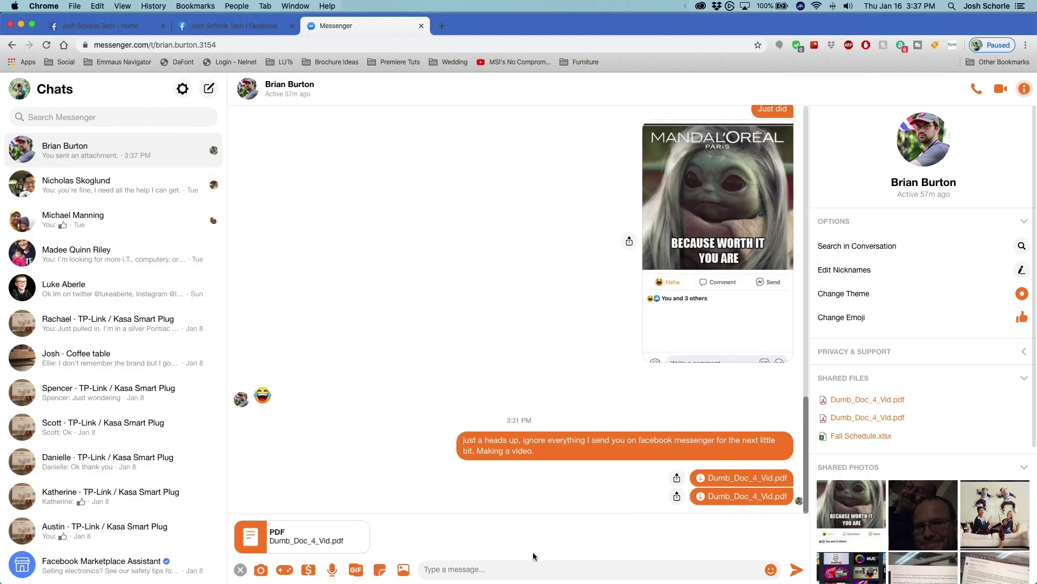
{"action": "type", "text": "some text..."}
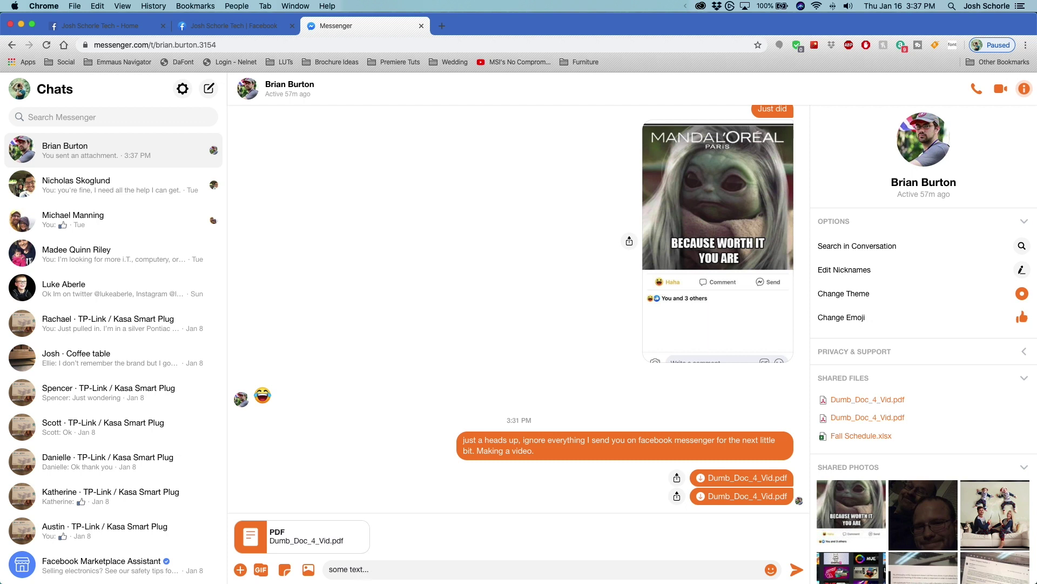
{"action": "key", "text": "Return"}
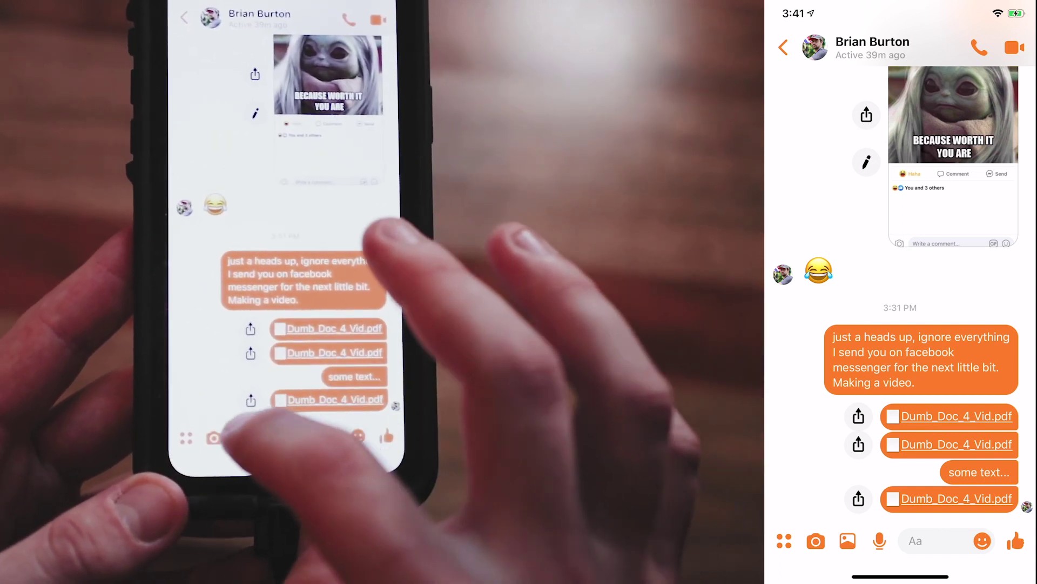
Step: Examine the photo gallery and the extra apps offered in the phone's Messenger chat for a way to attach documents
{"action": "left_click", "coordinate": [916, 540]}
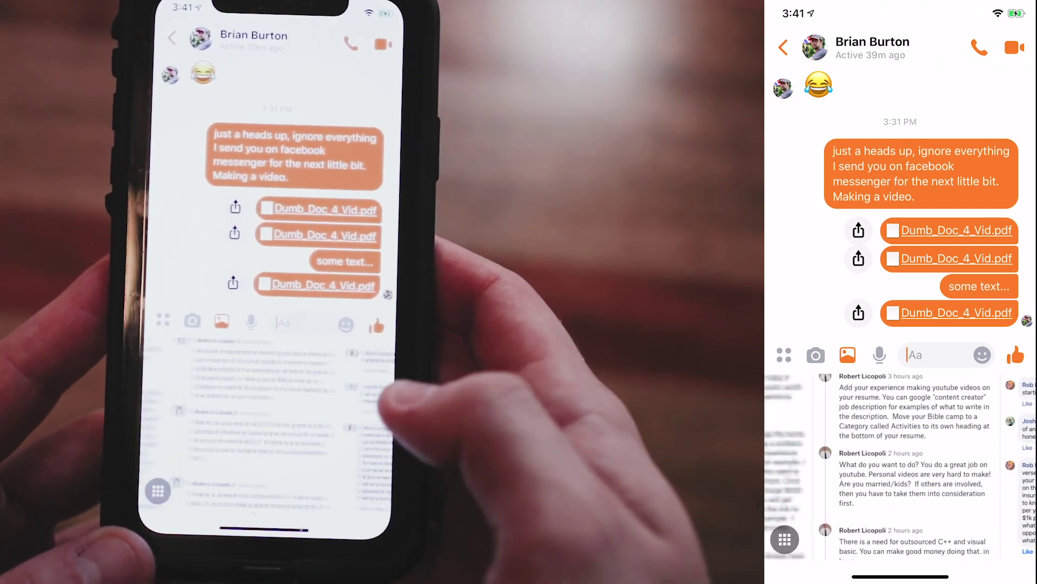
{"action": "scroll", "coordinate": [900, 205], "scroll_direction": "up", "scroll_amount": 5}
{"action": "left_click", "coordinate": [784, 355]}
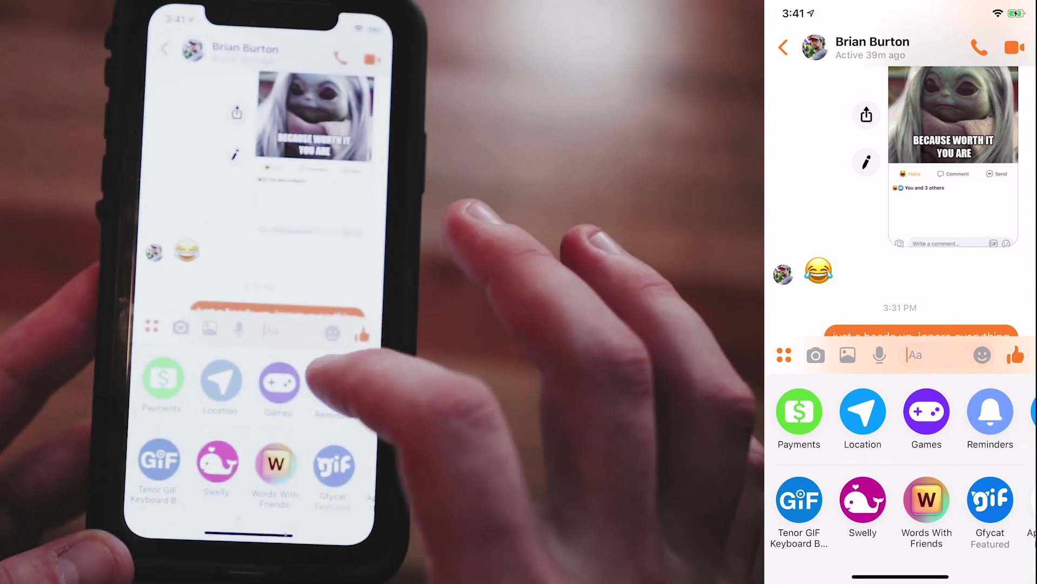
{"action": "scroll", "coordinate": [901, 416], "scroll_direction": "right", "scroll_amount": 3}
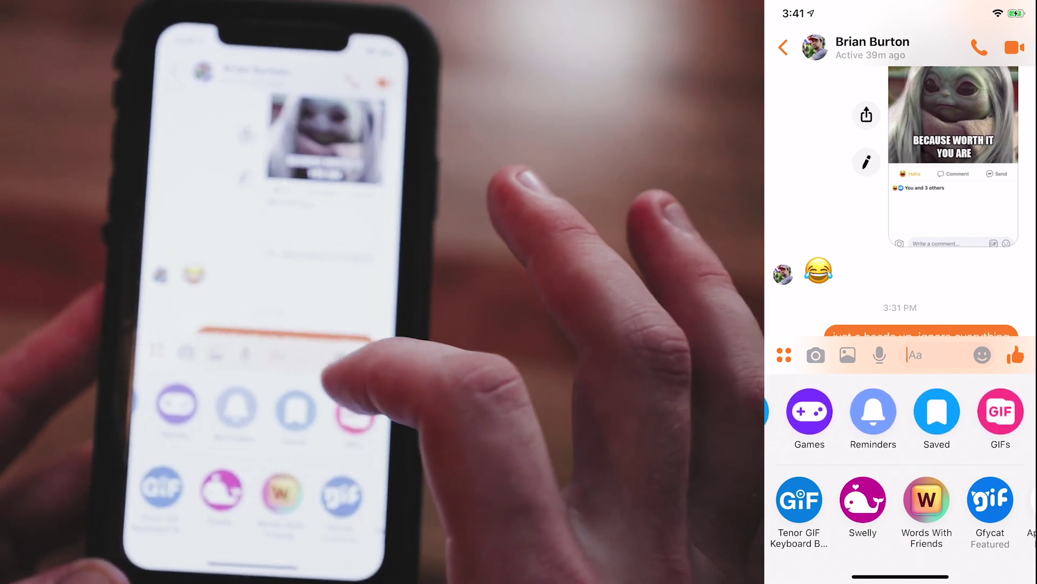
{"action": "scroll", "coordinate": [901, 416], "scroll_direction": "left", "scroll_amount": 3}
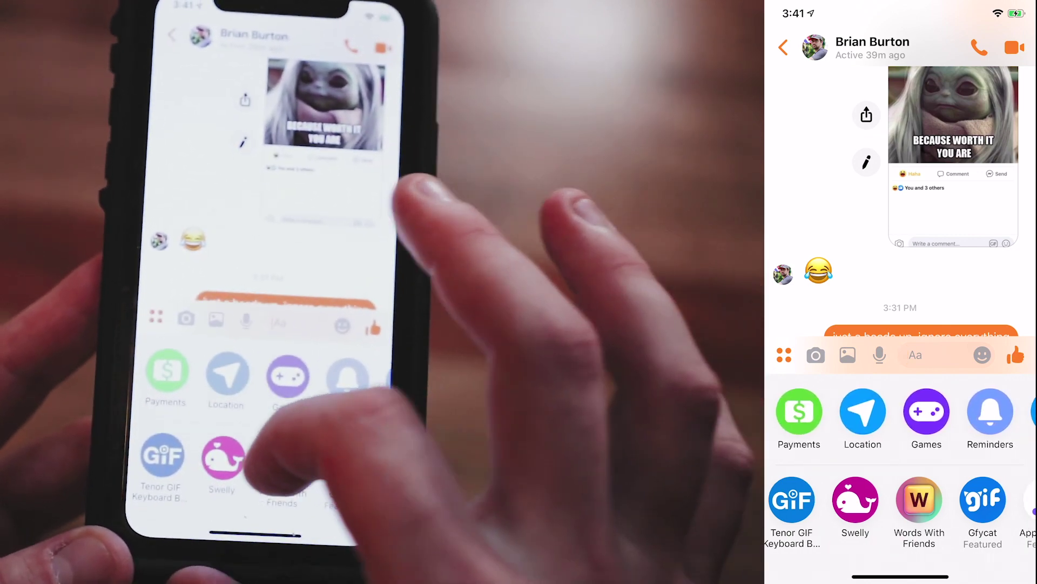
{"action": "scroll", "coordinate": [900, 507], "scroll_direction": "right", "scroll_amount": 3}
{"action": "scroll", "coordinate": [900, 508], "scroll_direction": "right", "scroll_amount": 5}
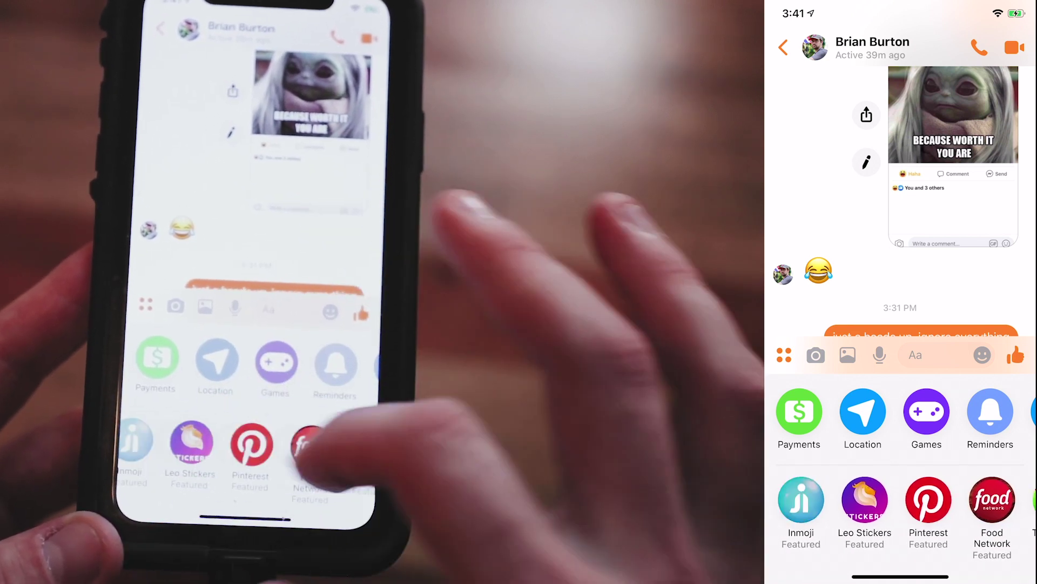
{"action": "scroll", "coordinate": [900, 508], "scroll_direction": "right", "scroll_amount": 1}
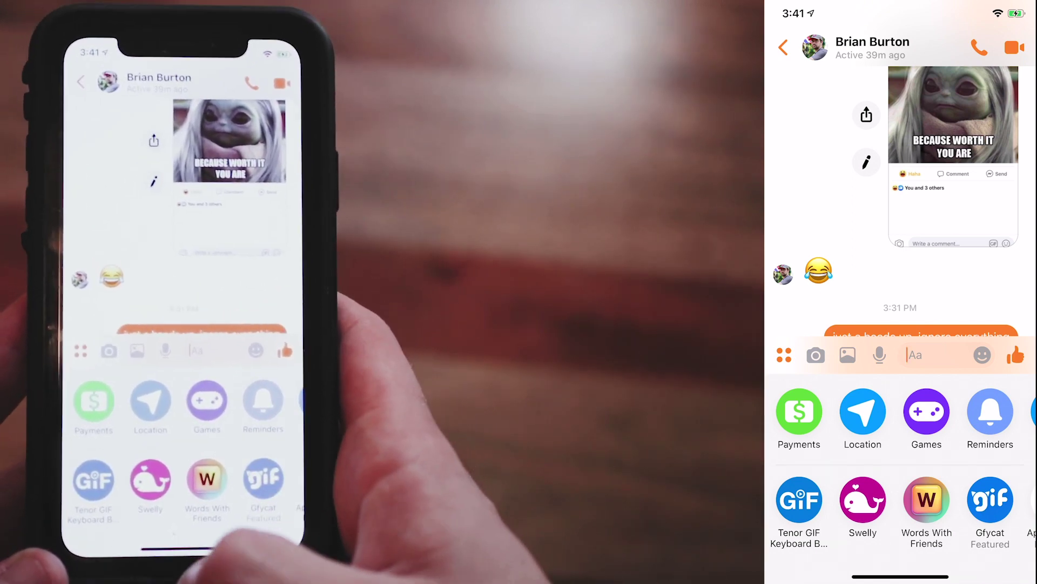
Step: Switch to Dropbox on the phone, open Dumb_Doc_4_Vid.pdf from the files list and copy its sharing link
{"action": "left_click_drag", "start_coordinate": [900, 576], "coordinate": [900, 378]}
{"action": "left_click_drag", "start_coordinate": [900, 576], "coordinate": [901, 379]}
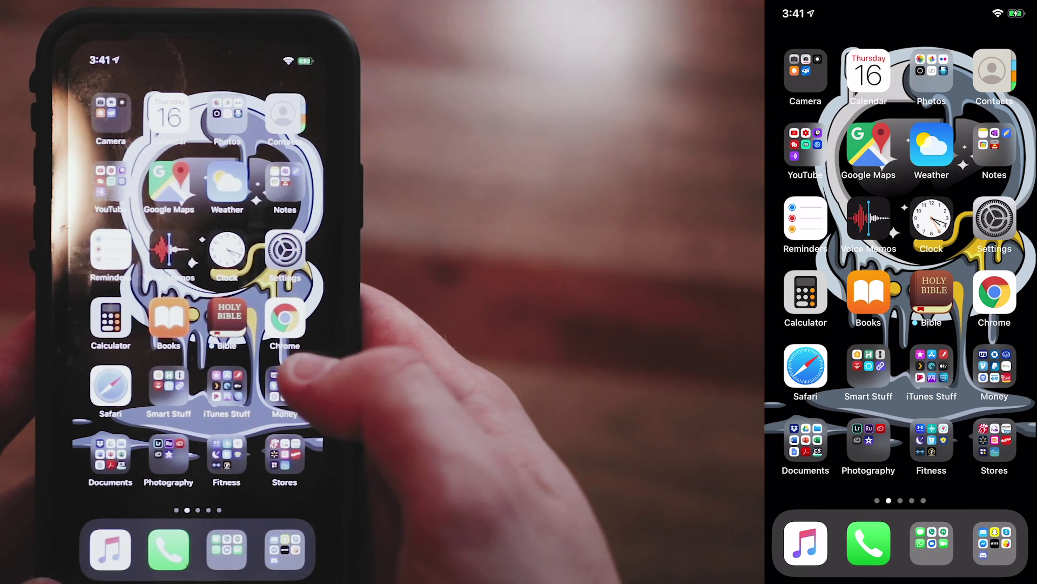
{"action": "left_click", "coordinate": [805, 439]}
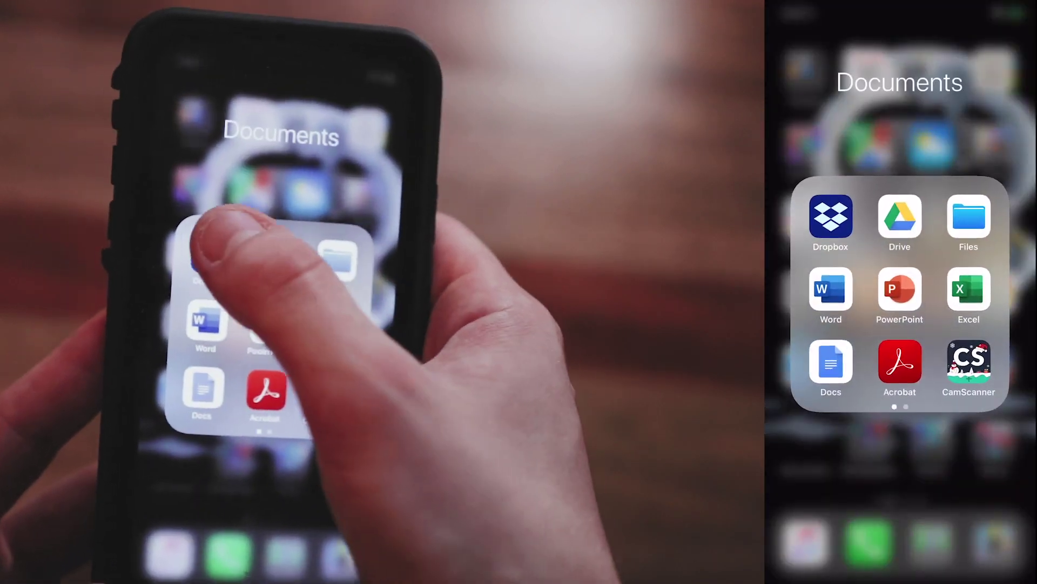
{"action": "left_click", "coordinate": [832, 219]}
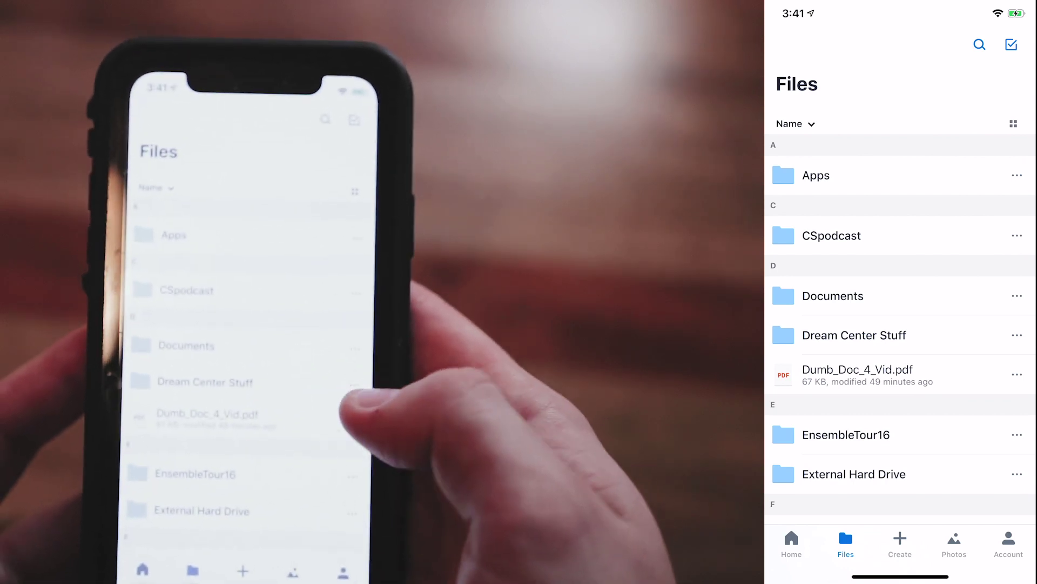
{"action": "left_click", "coordinate": [858, 374]}
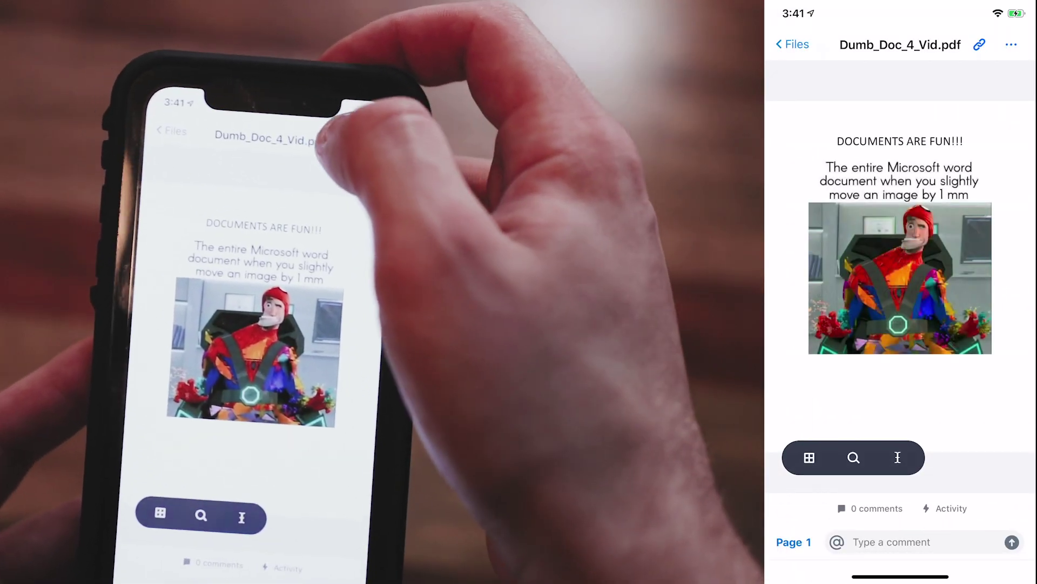
{"action": "left_click", "coordinate": [979, 44]}
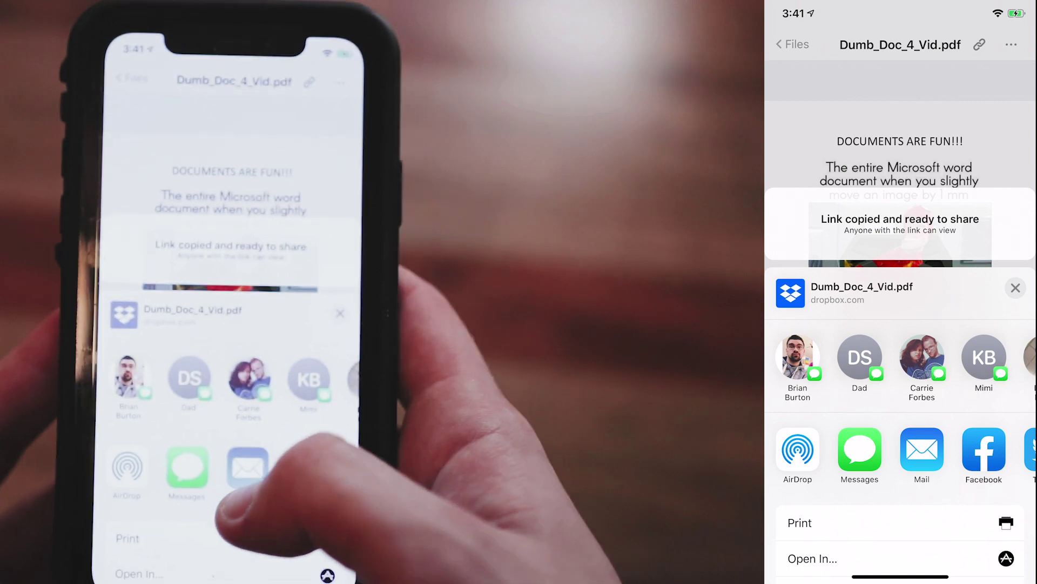
{"action": "scroll", "coordinate": [901, 433], "scroll_direction": "down", "scroll_amount": 2}
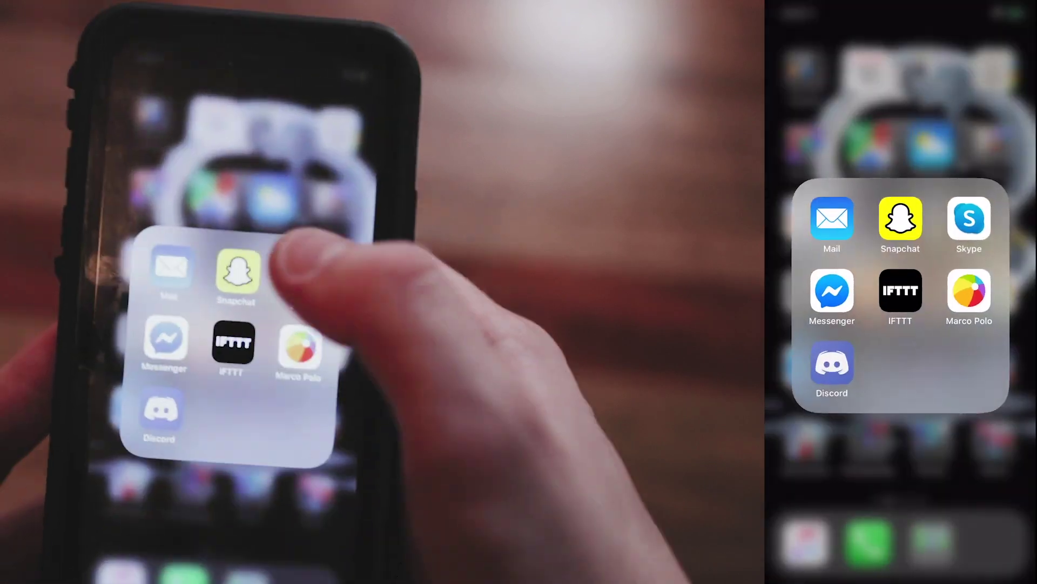
Step: Return to the Messenger chat on the phone and paste the Dropbox link to Dumb_Doc_4_Vid.pdf into the message
{"action": "left_click", "coordinate": [832, 291]}
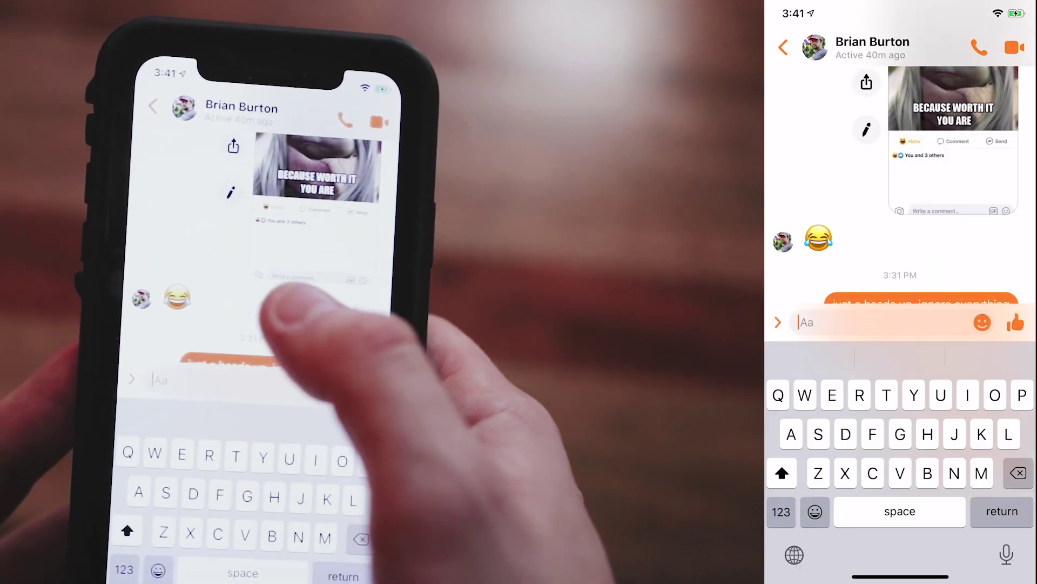
{"action": "left_click", "coordinate": [808, 322]}
{"action": "left_click", "coordinate": [794, 287]}
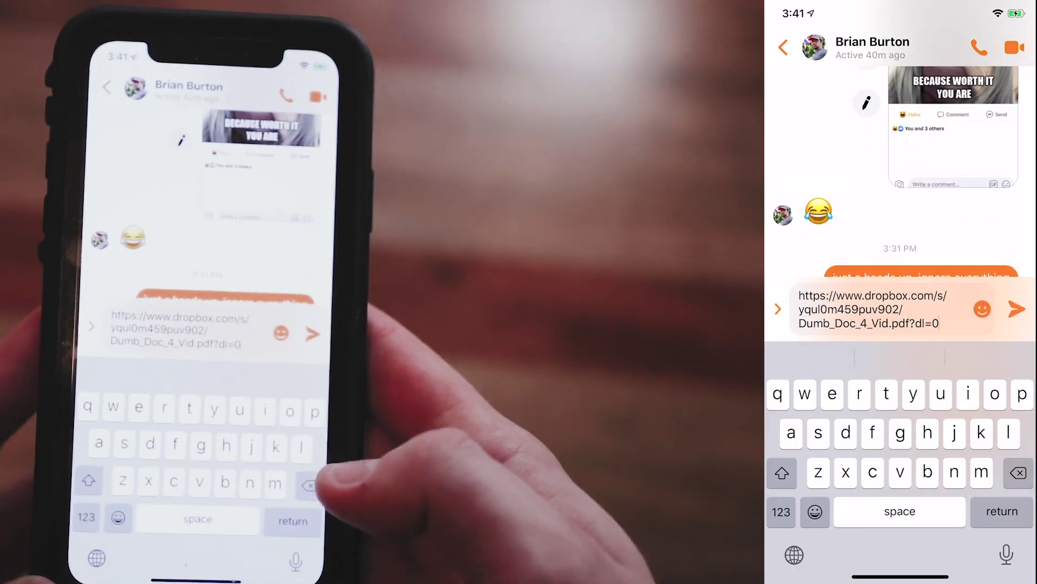
Step: Delete the pasted Dropbox link from the unsent message
{"action": "key", "text": "BackSpace"}
{"action": "key", "text": "BackSpace"}
{"action": "key", "text": "BackSpace"}
{"action": "key", "text": "BackSpace"}
{"action": "key", "text": "BackSpace"}
{"action": "key", "text": "BackSpace"}
{"action": "key", "text": "BackSpace"}
{"action": "key", "text": "BackSpace"}
{"action": "key", "text": "BackSpace"}
{"action": "key", "text": "BackSpace"}
{"action": "key", "text": "BackSpace"}
{"action": "key", "text": "BackSpace"}
{"action": "key", "text": "BackSpace"}
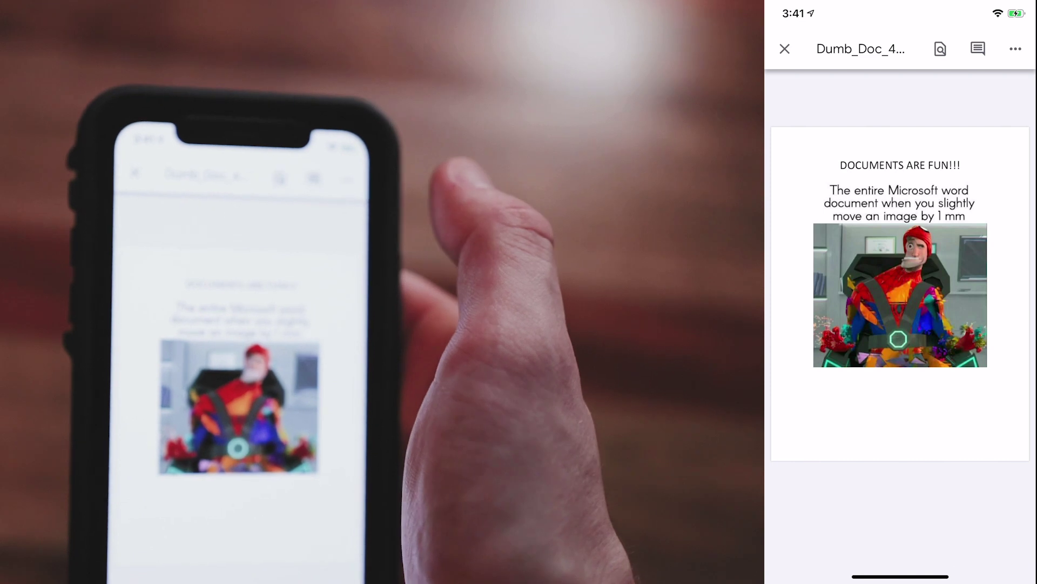
Step: Copy the Google Drive link of the open Dumb_Doc_4_Vid.pdf
{"action": "left_click", "coordinate": [1016, 49]}
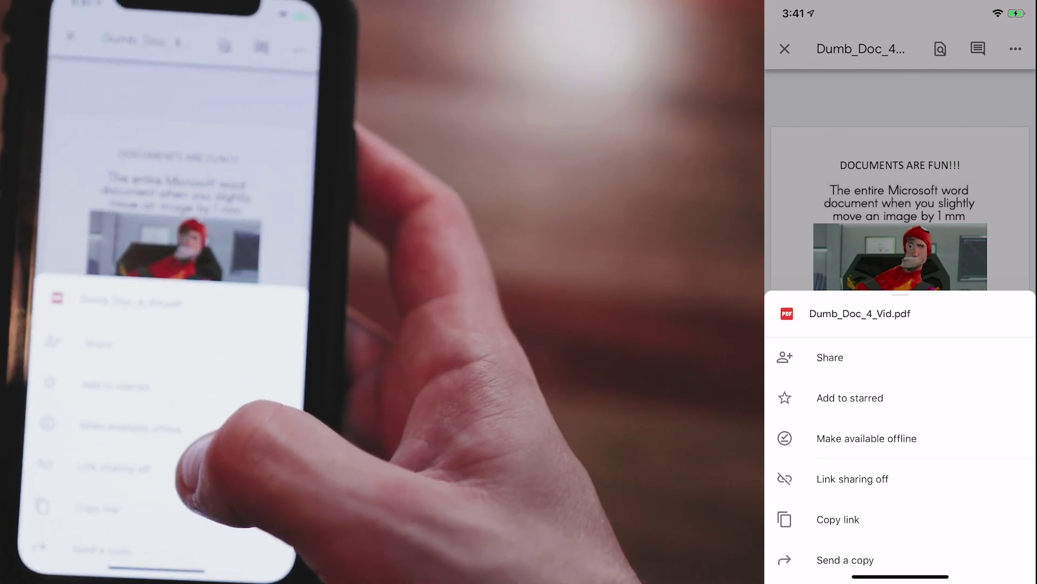
{"action": "left_click", "coordinate": [838, 519]}
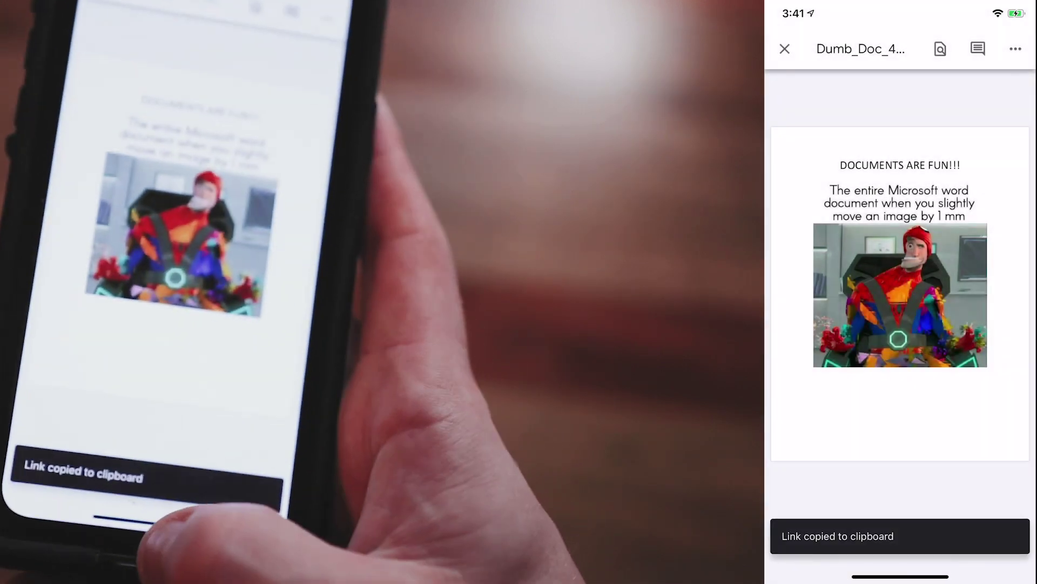
{"action": "left_click_drag", "start_coordinate": [901, 576], "coordinate": [934, 451]}
{"action": "left_click", "coordinate": [871, 290]}
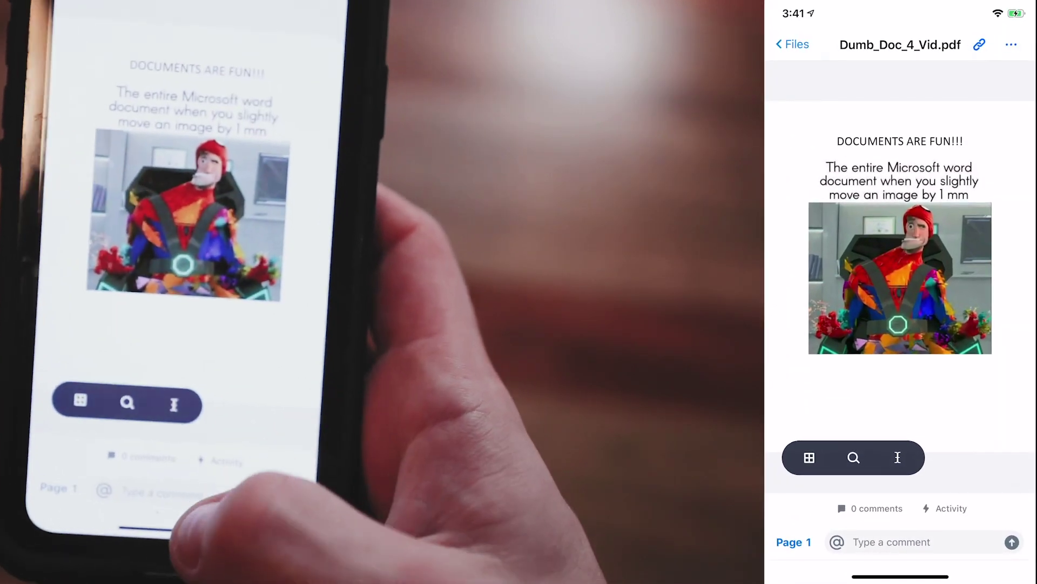
{"action": "left_click", "coordinate": [875, 508]}
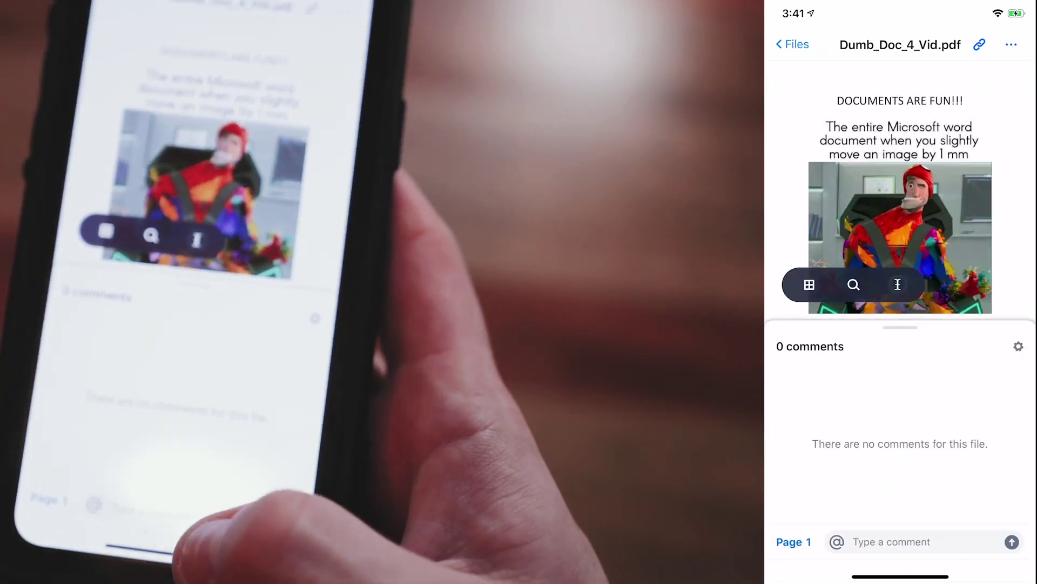
Step: Switch to the Messenger chat on the phone and paste the Google Drive link to Dumb_Doc_4_Vid.pdf into the message
{"action": "left_click_drag", "start_coordinate": [900, 576], "coordinate": [908, 432]}
{"action": "left_click_drag", "start_coordinate": [821, 324], "coordinate": [973, 324]}
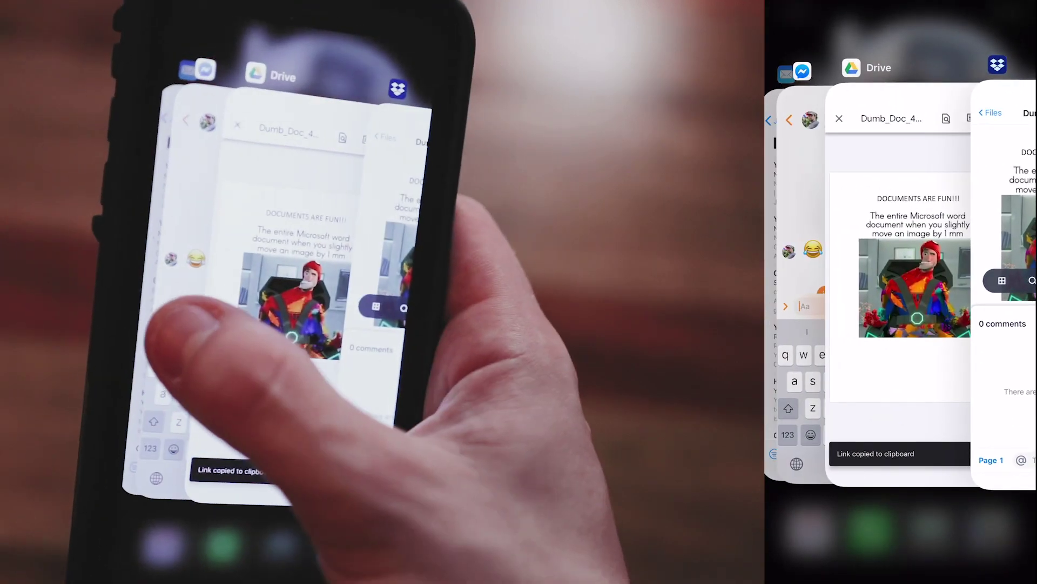
{"action": "left_click", "coordinate": [799, 324]}
{"action": "left_click", "coordinate": [810, 322]}
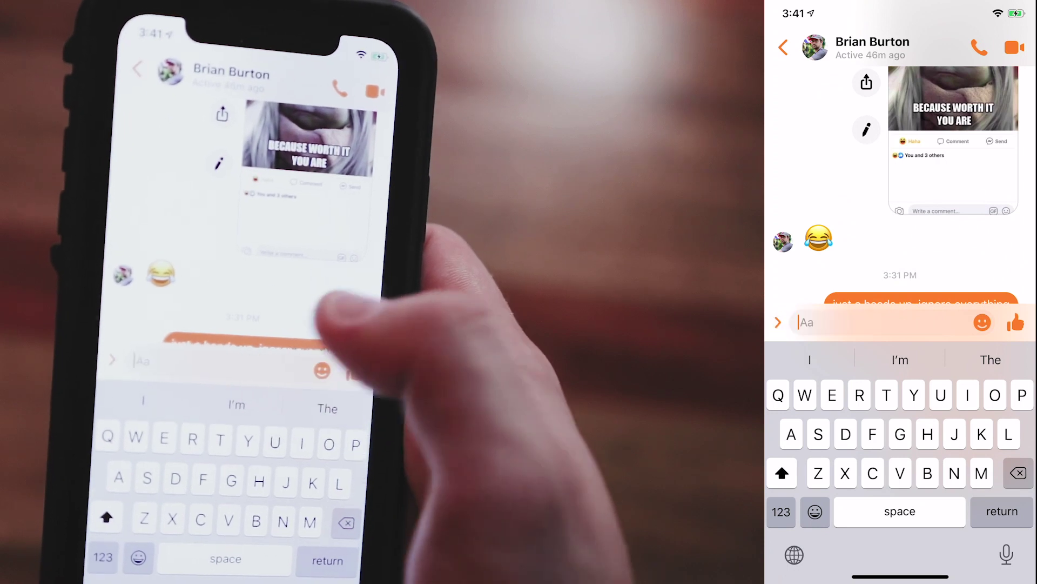
{"action": "left_click", "coordinate": [798, 287]}
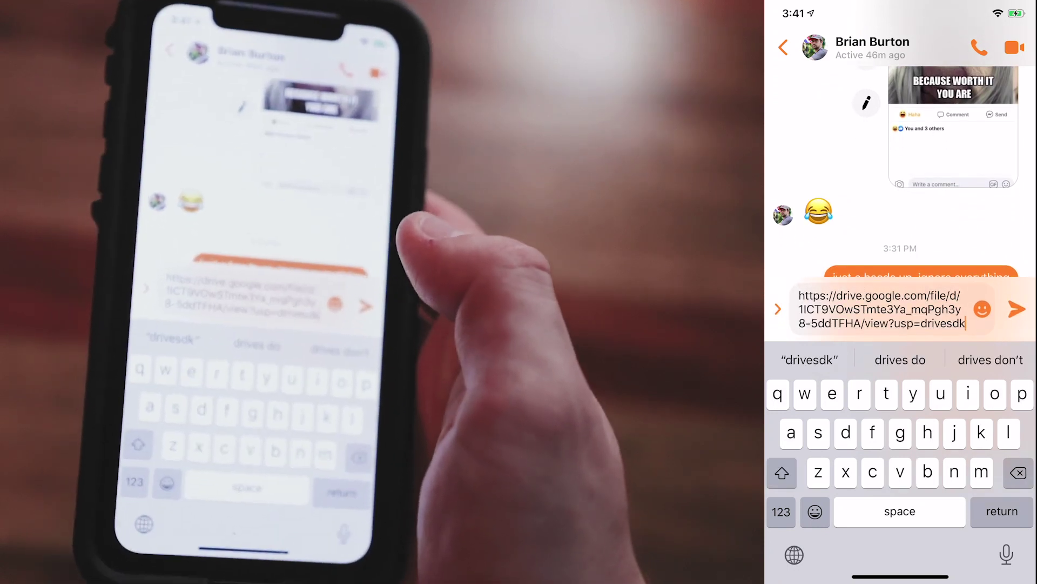